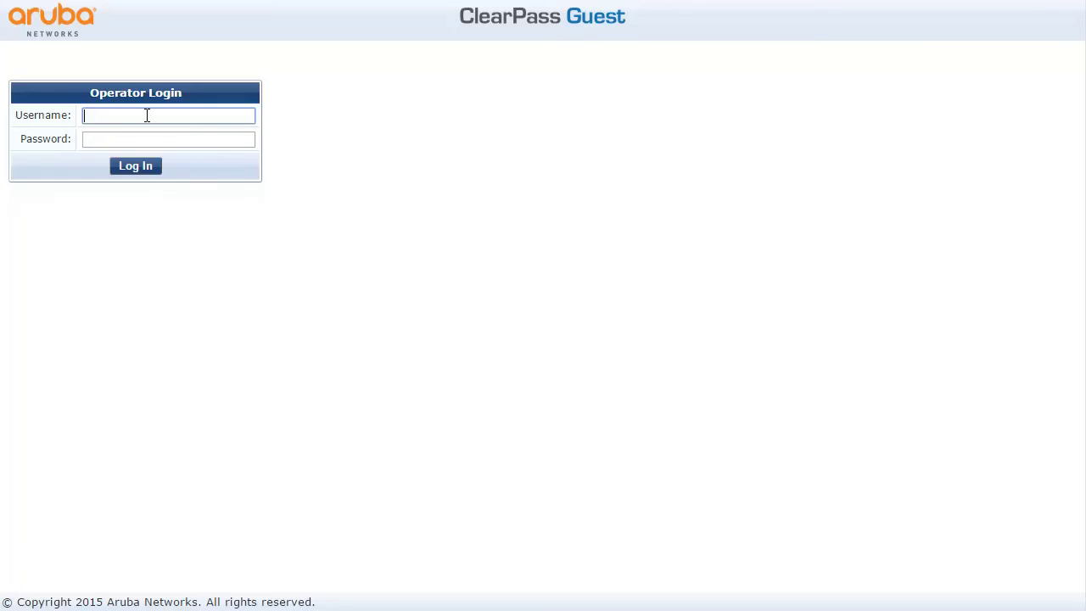
Step: Log in to ClearPass Guest with the administrator username and password
text(admin)
key(Tab)
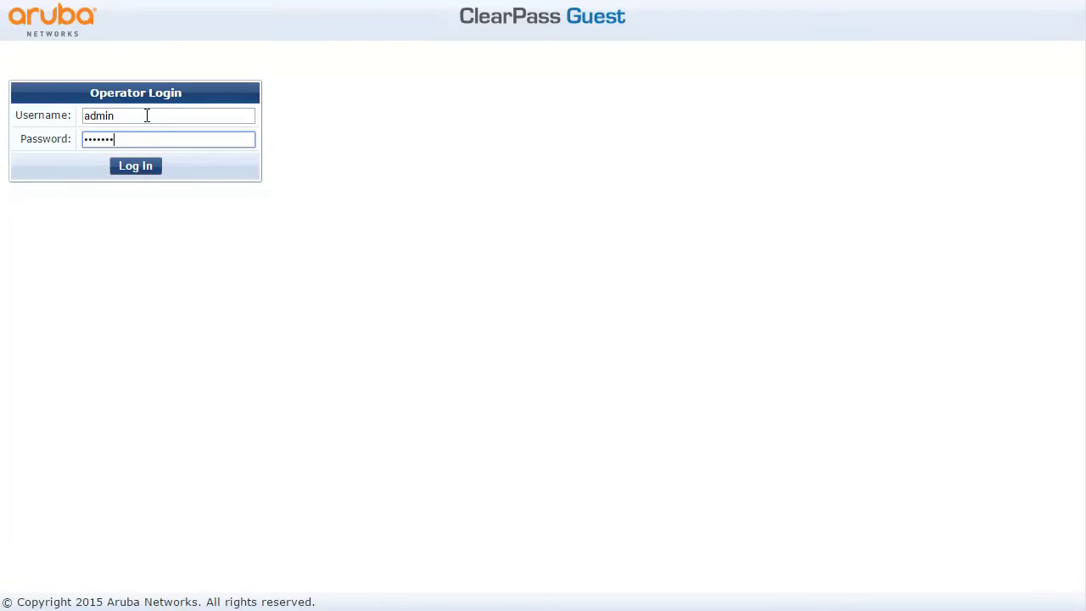
click(134, 163)
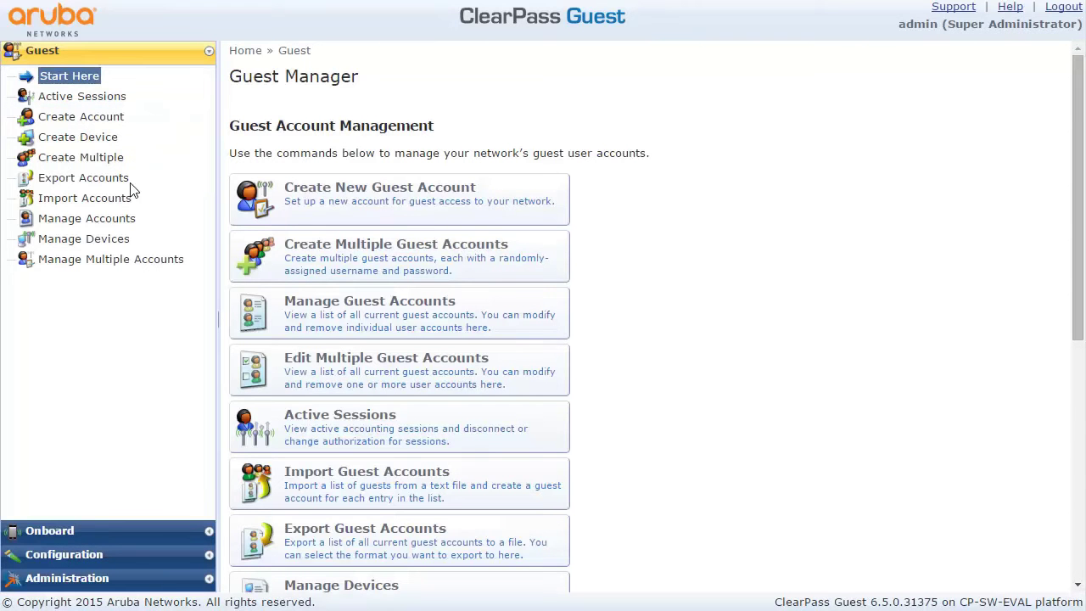
Step: Open the ClearPass Guest SMS gateway for editing under Configuration > SMS Services > Gateways
click(75, 555)
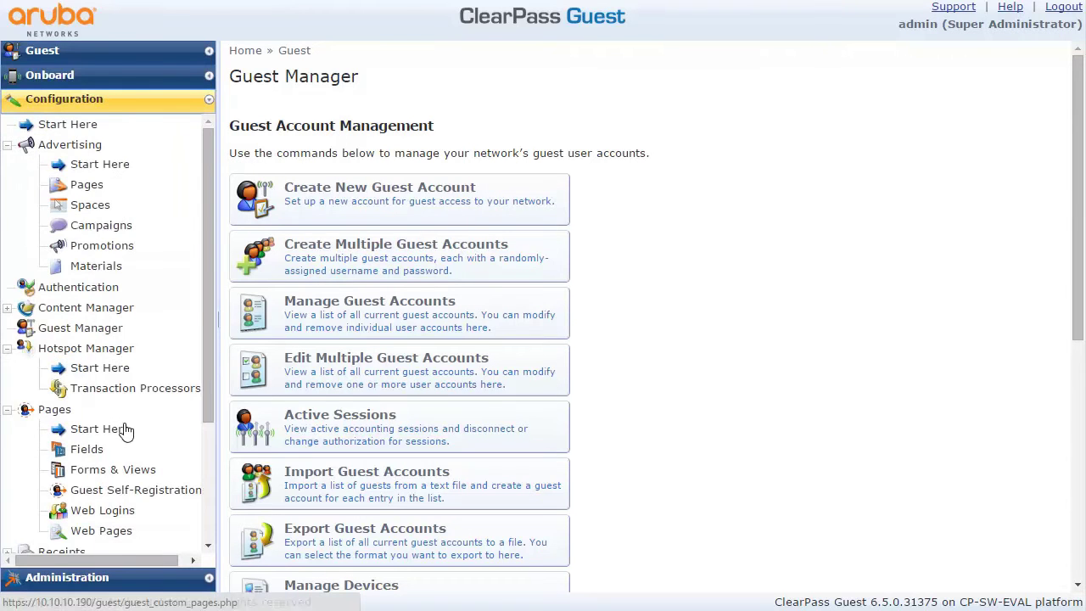
scroll(94, 428, down, 3)
click(97, 444)
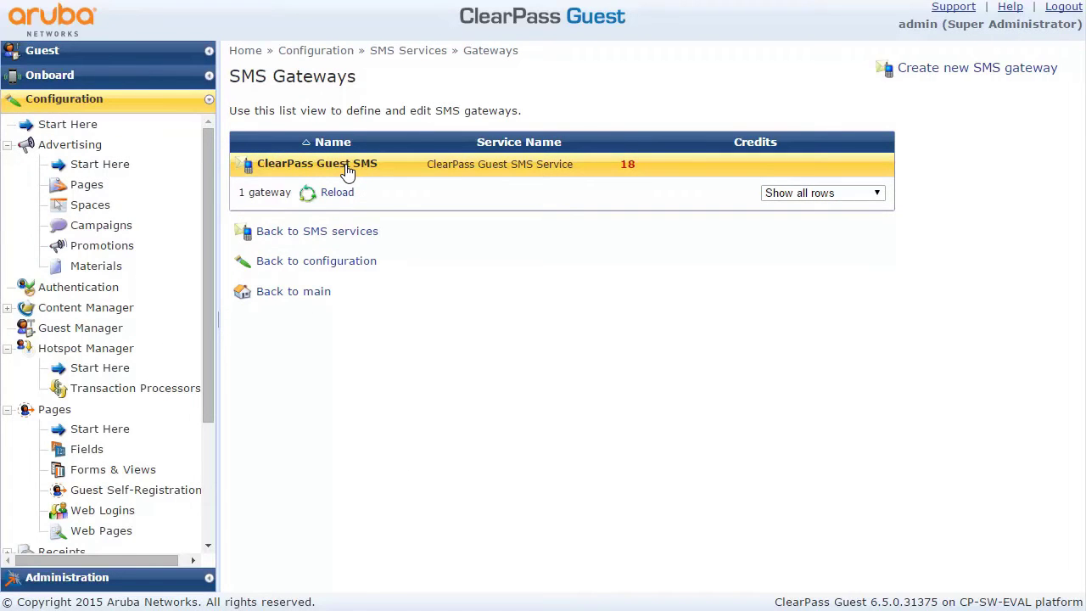
click(348, 170)
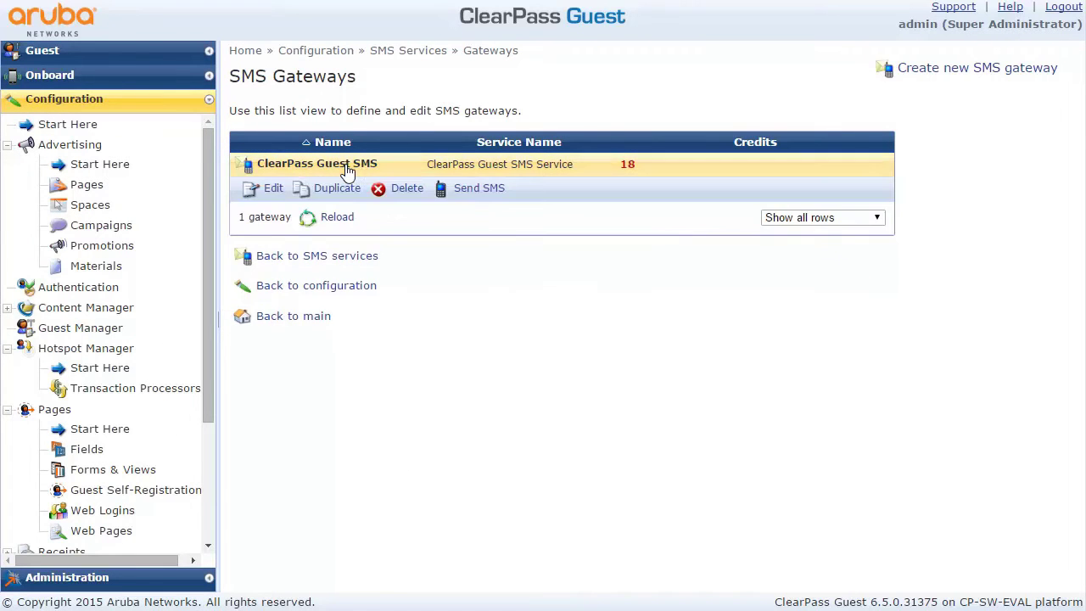
click(272, 189)
Step: Set the gateway's country code to 420 and default number length to 9, and save
click(394, 473)
text(420)
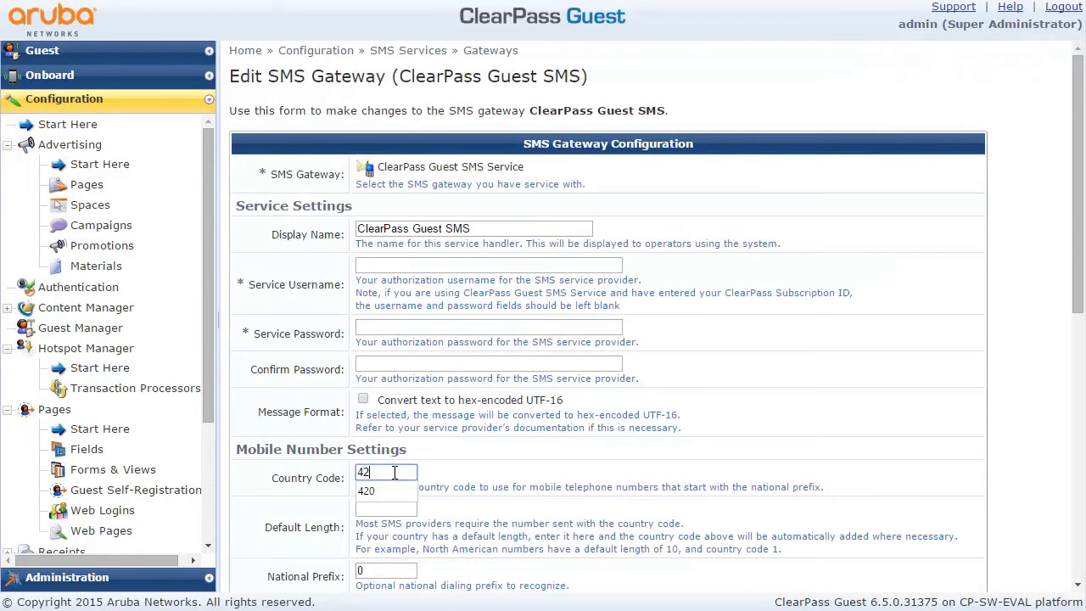
click(475, 487)
click(393, 506)
text(9)
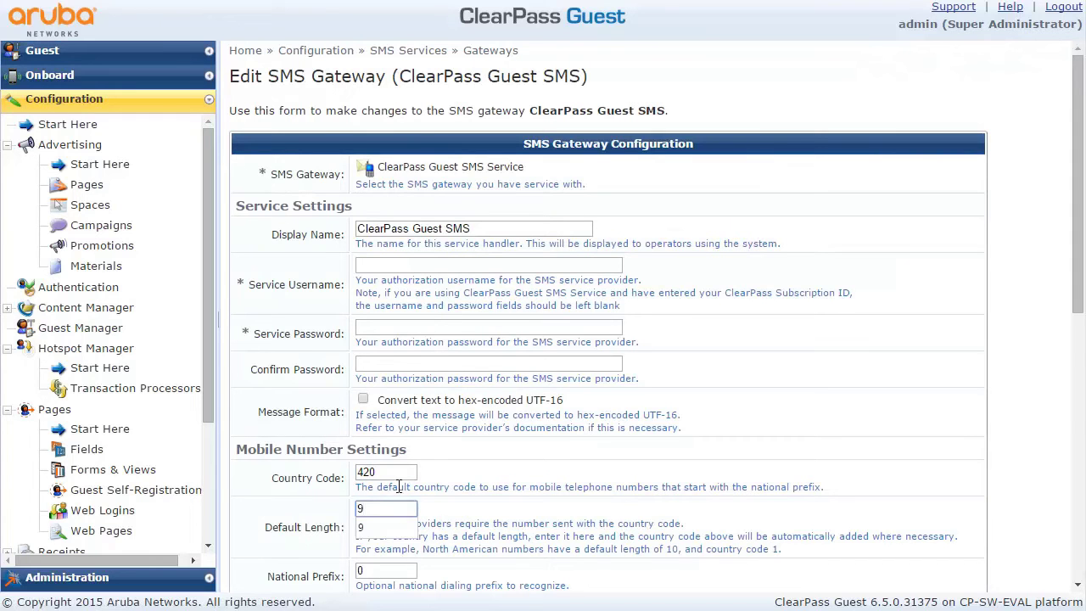
click(398, 474)
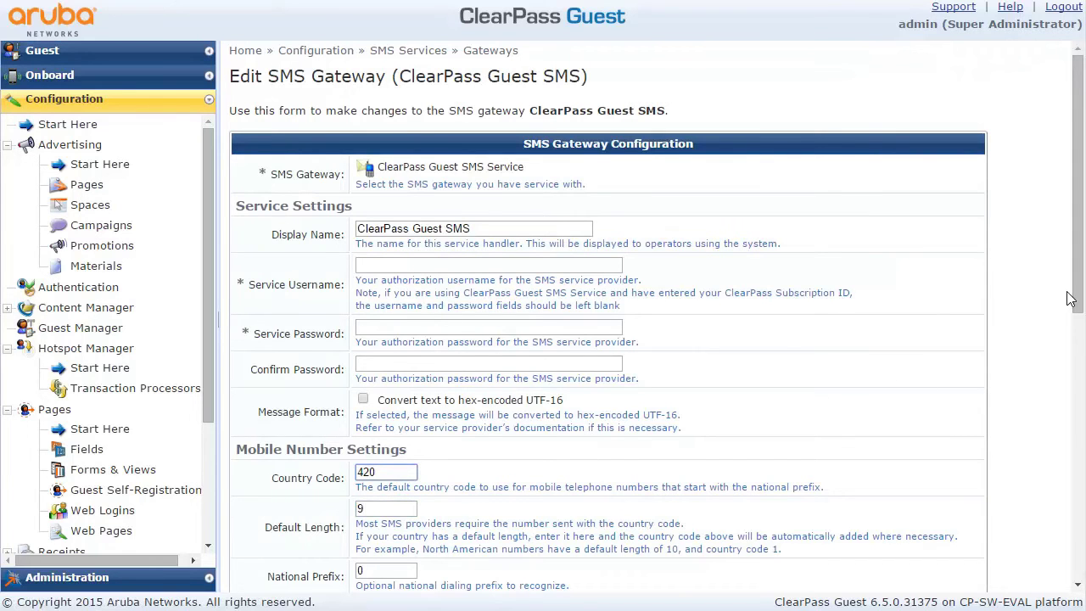
drag(1071, 298, 1072, 511)
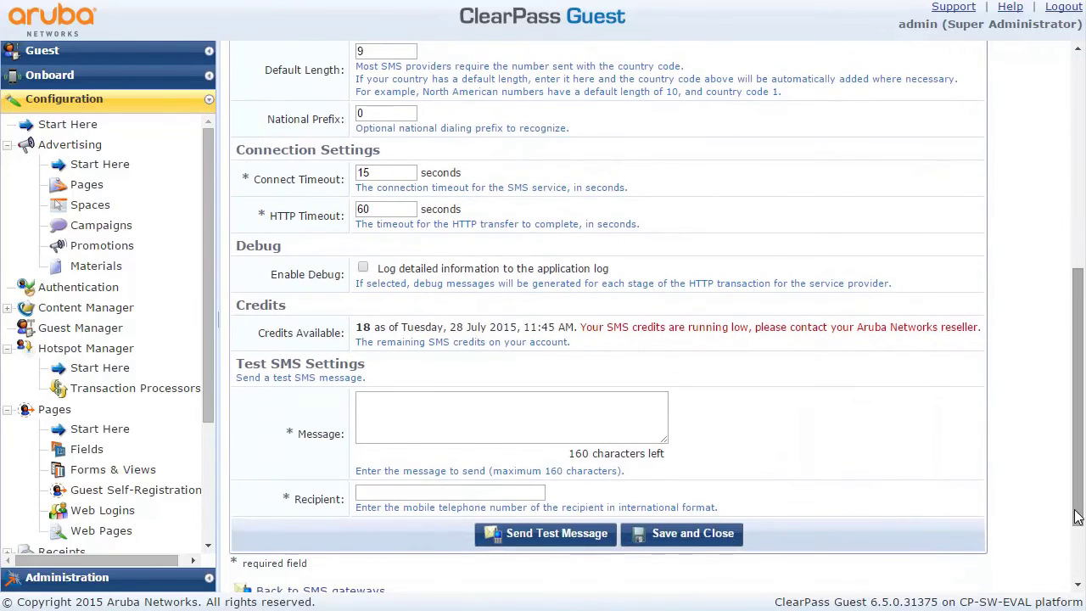
click(689, 534)
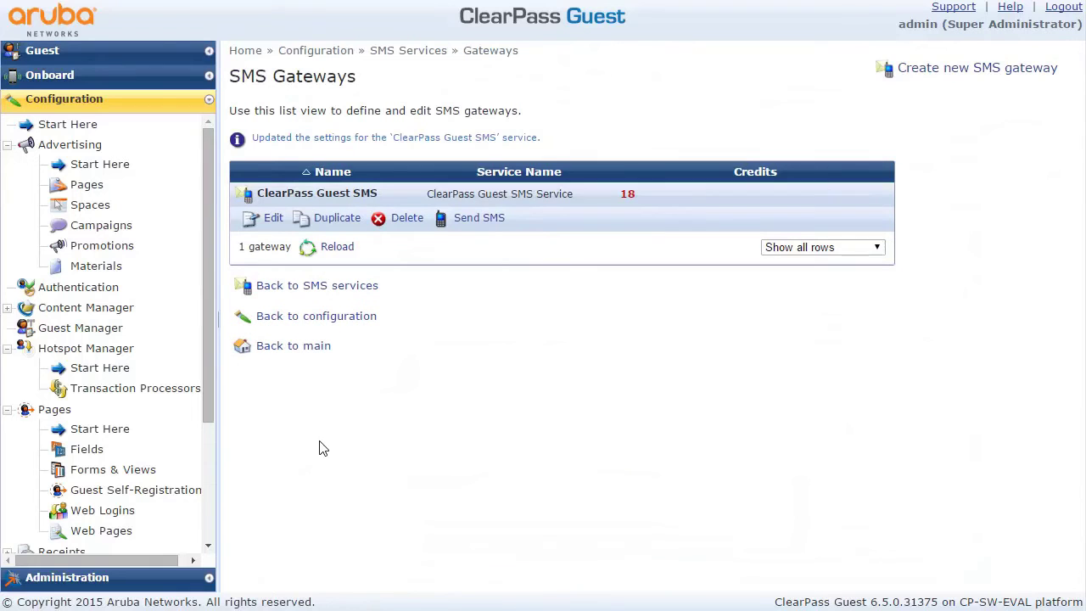
Step: Enable the visitor_phone field on the Registrace register form
click(143, 499)
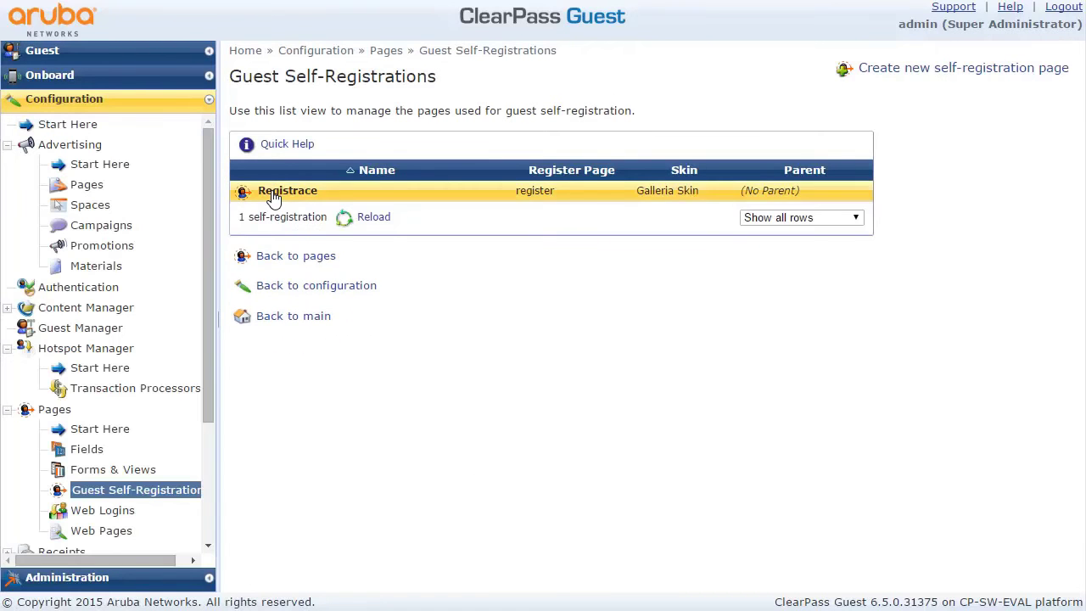
click(270, 196)
click(272, 214)
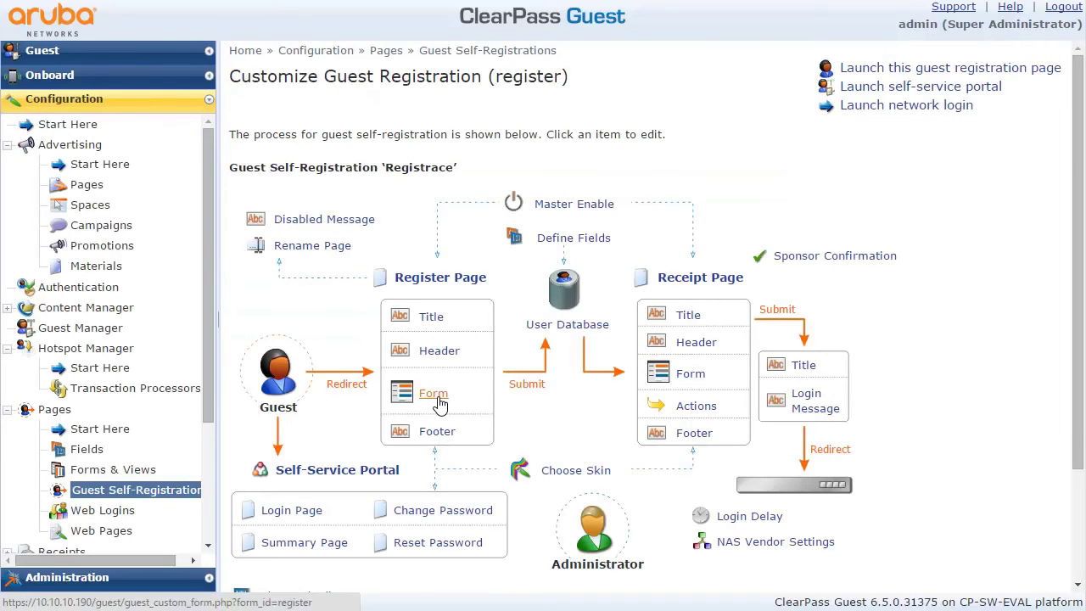
click(434, 395)
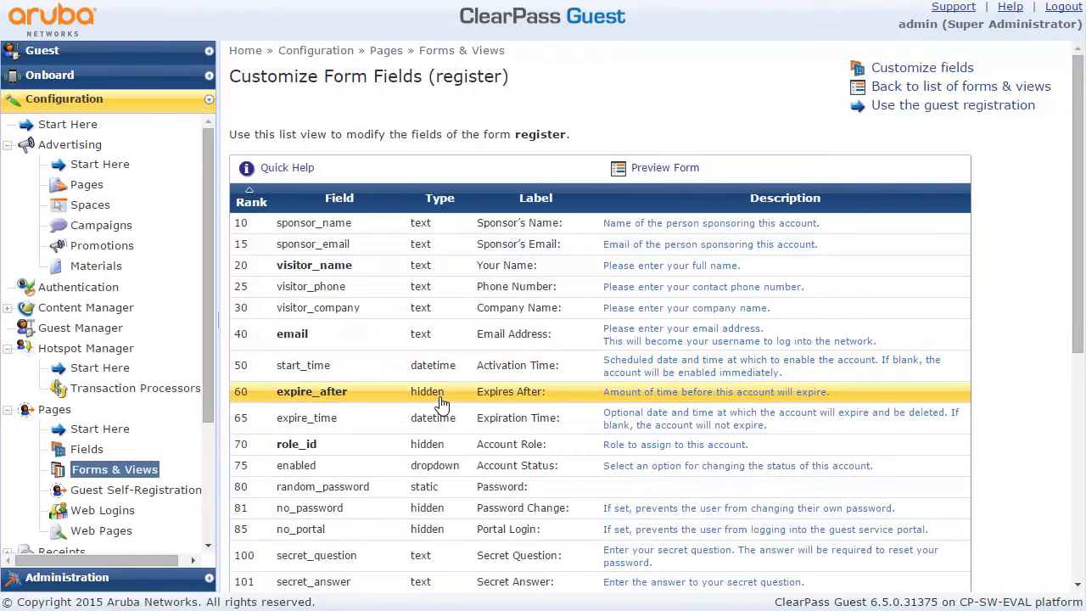
click(378, 293)
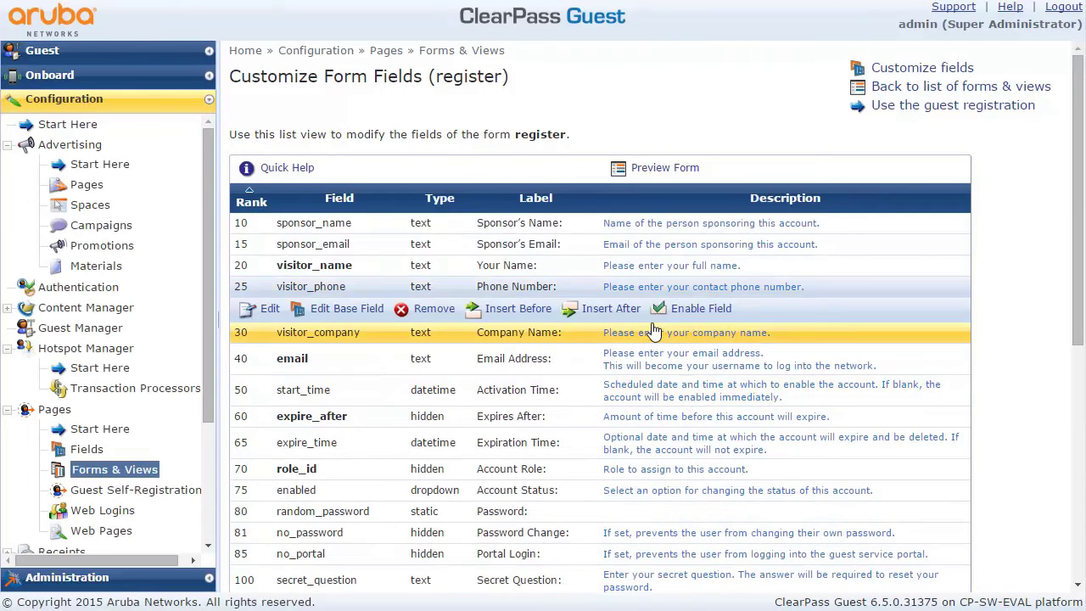
click(709, 310)
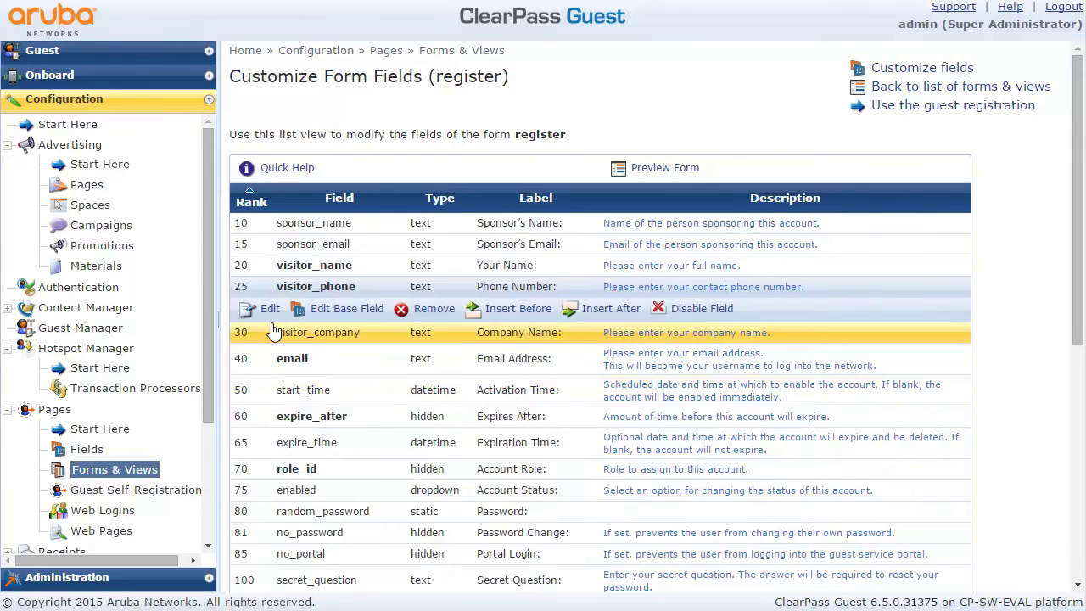
Step: Mark visitor_phone as a required field and save its validation settings
click(265, 309)
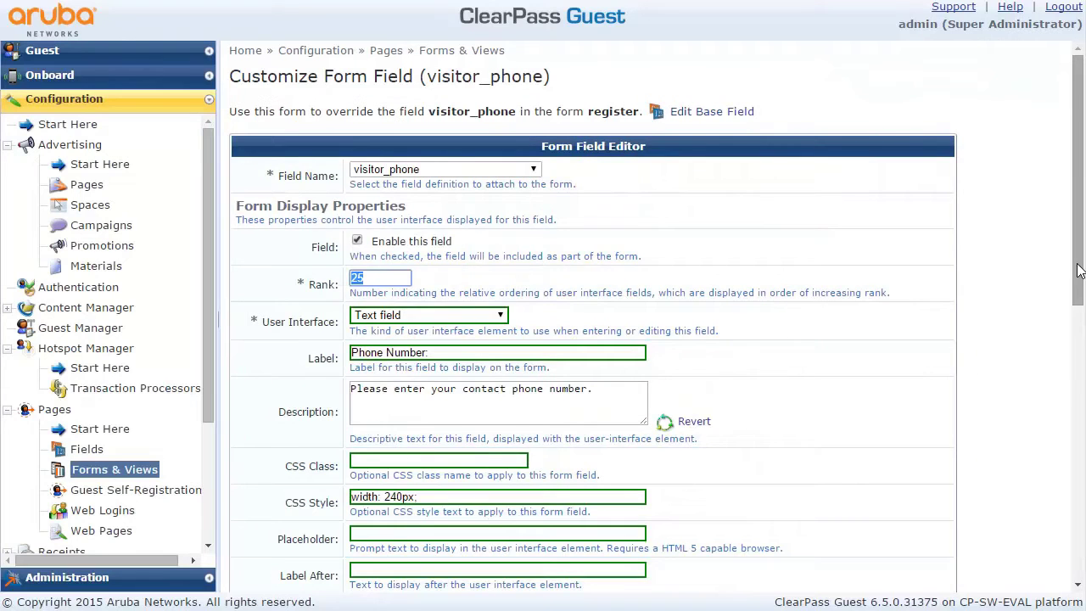
scroll(1026, 498, down, 5)
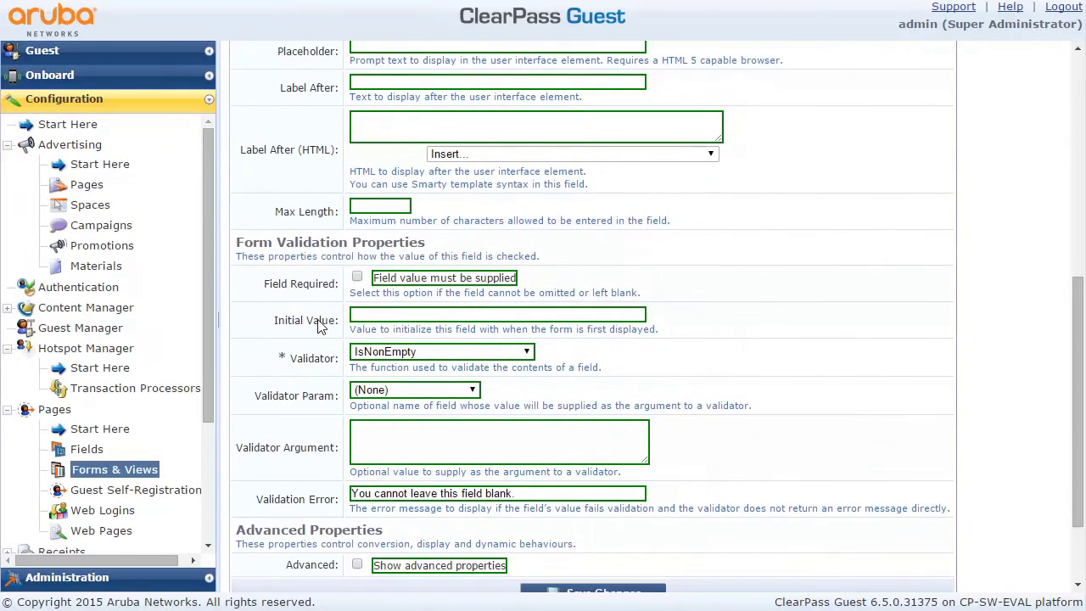
click(358, 279)
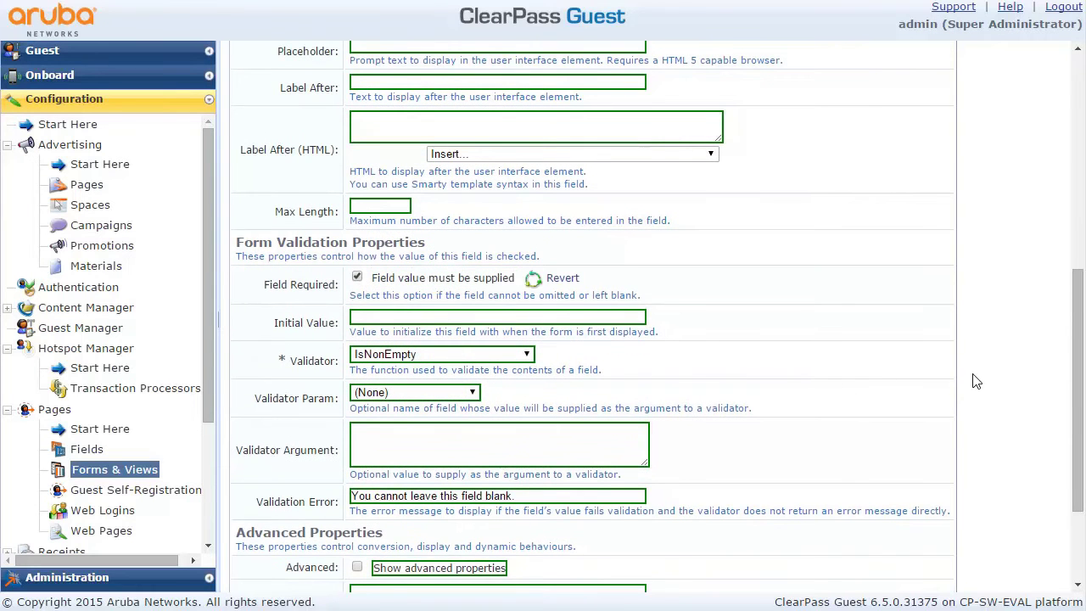
scroll(1064, 424, down, 5)
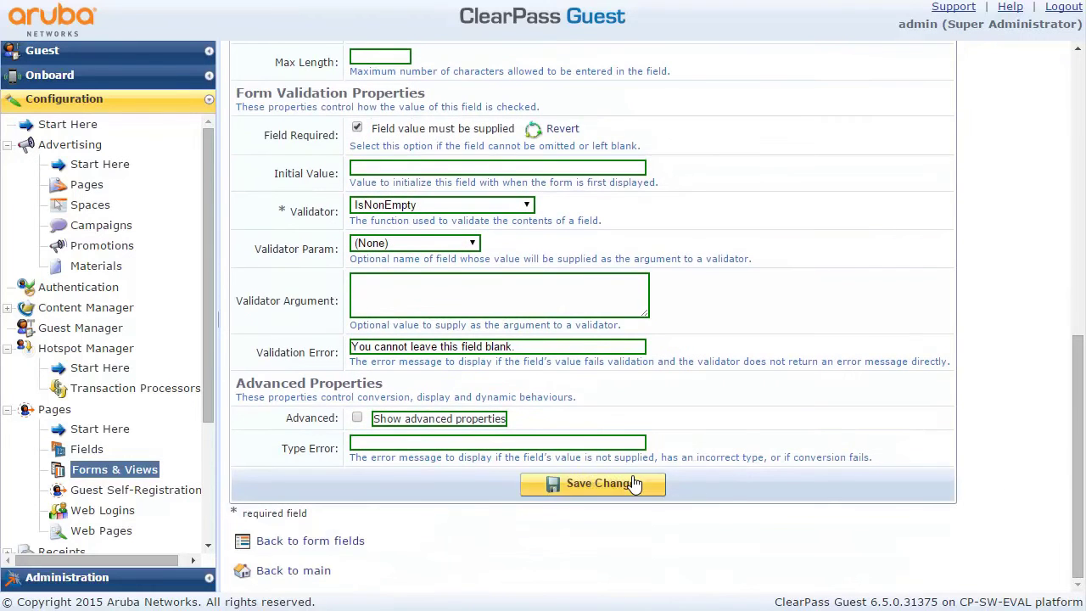
click(604, 483)
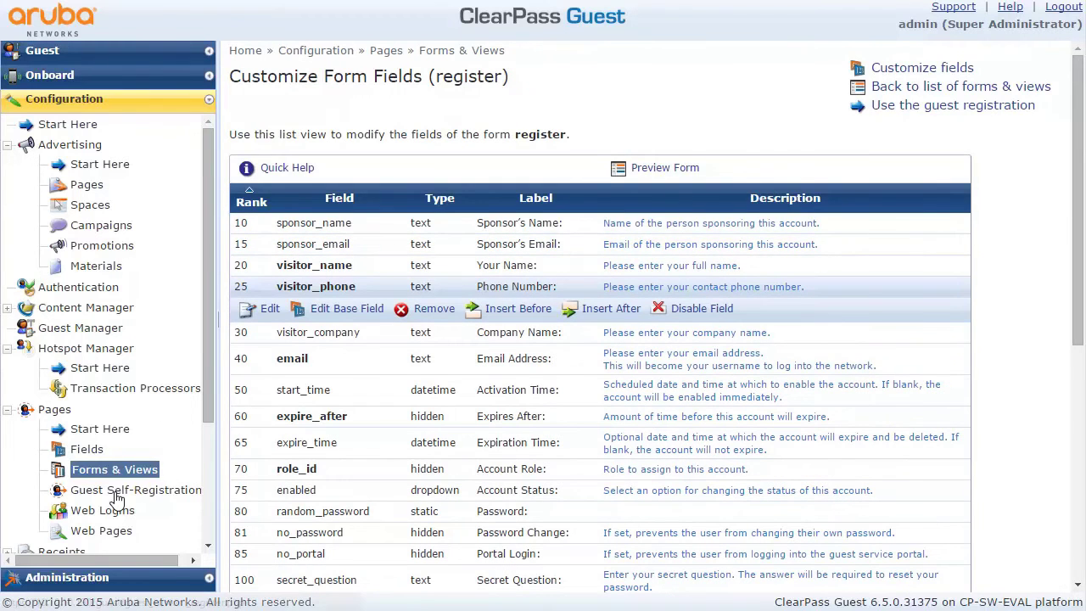
Step: Change the Registrace receipt header to 'Heslo pro přihlášení vám přijde v SMS zprávě.'
click(116, 499)
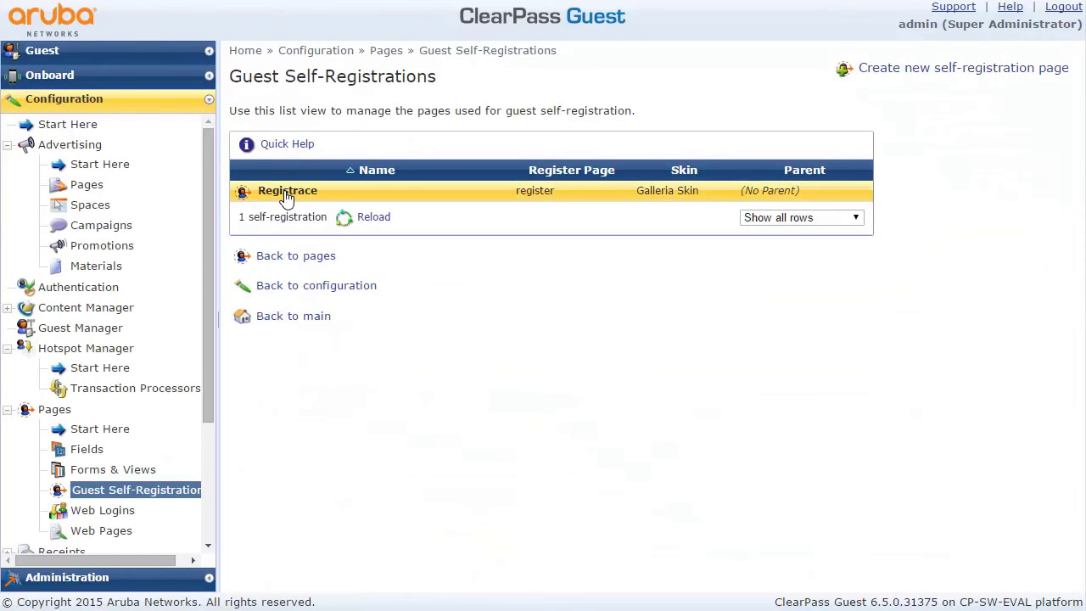
click(284, 197)
click(270, 216)
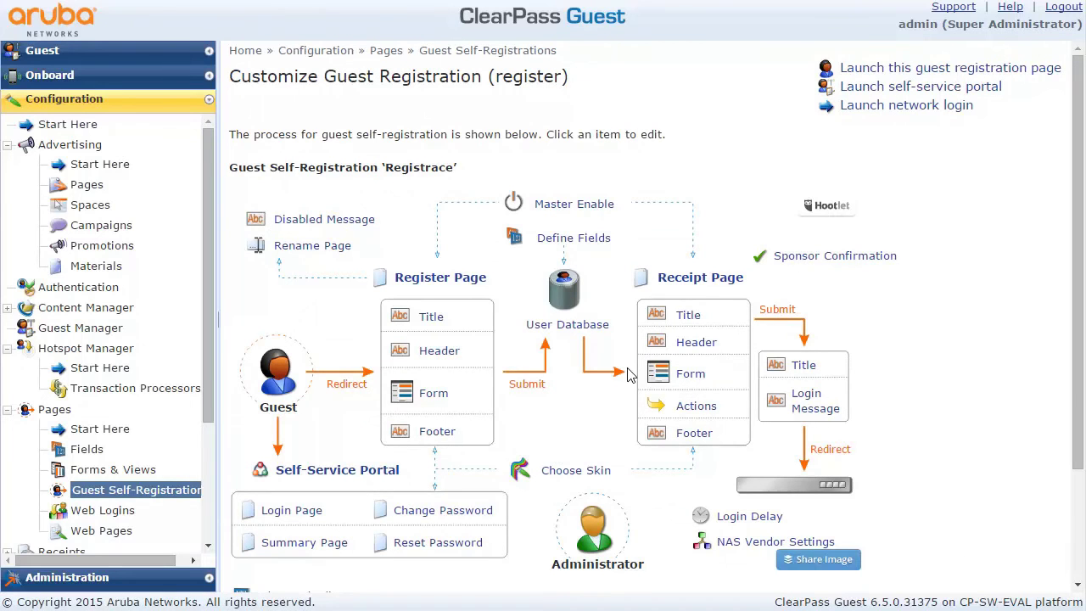
click(688, 319)
drag(590, 97, 354, 102)
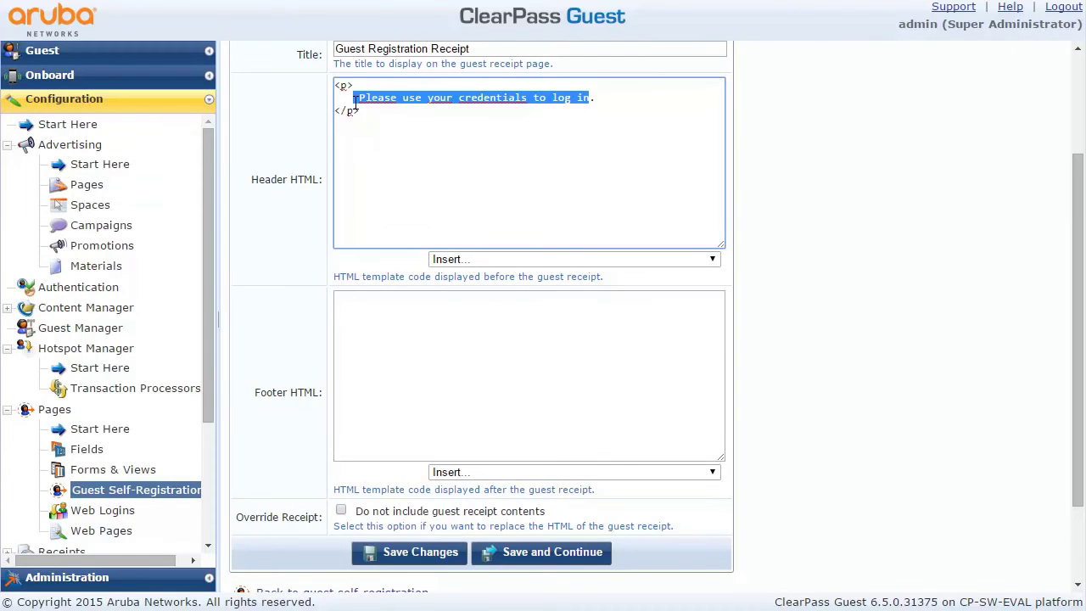
text(Hslo.)
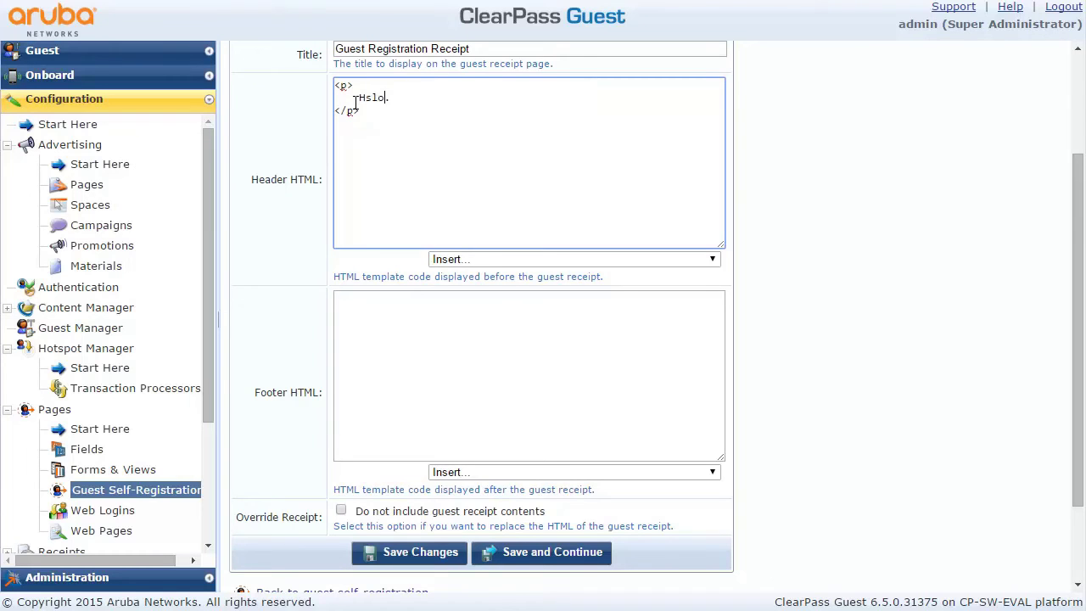
text(slo pro přihlášení v)
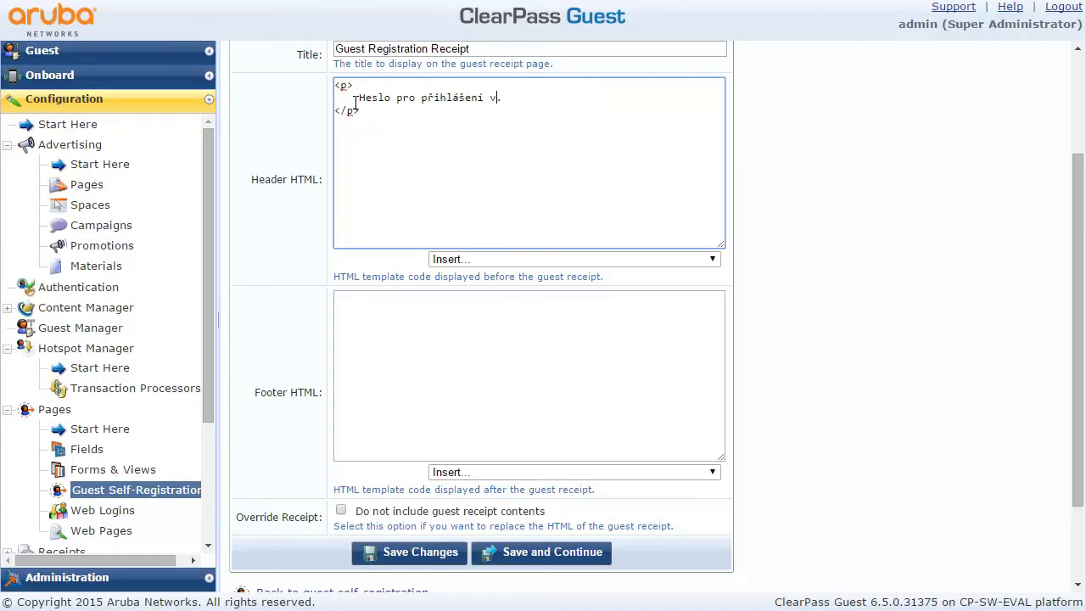
text(ám přijde v SMS zprávě)
click(411, 551)
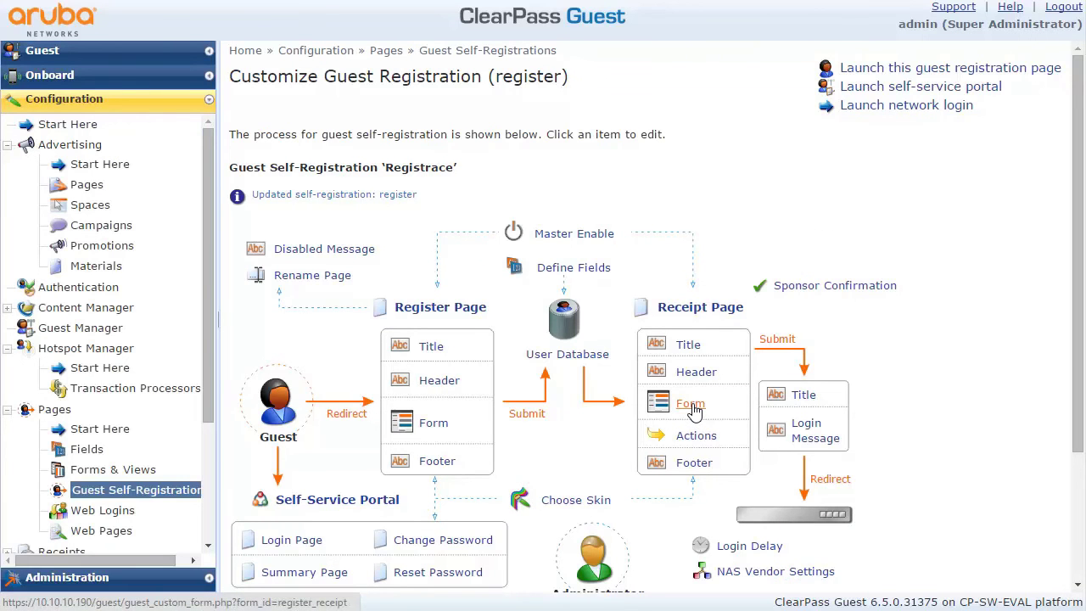
Step: Disable the password field on the register_receipt form
click(692, 407)
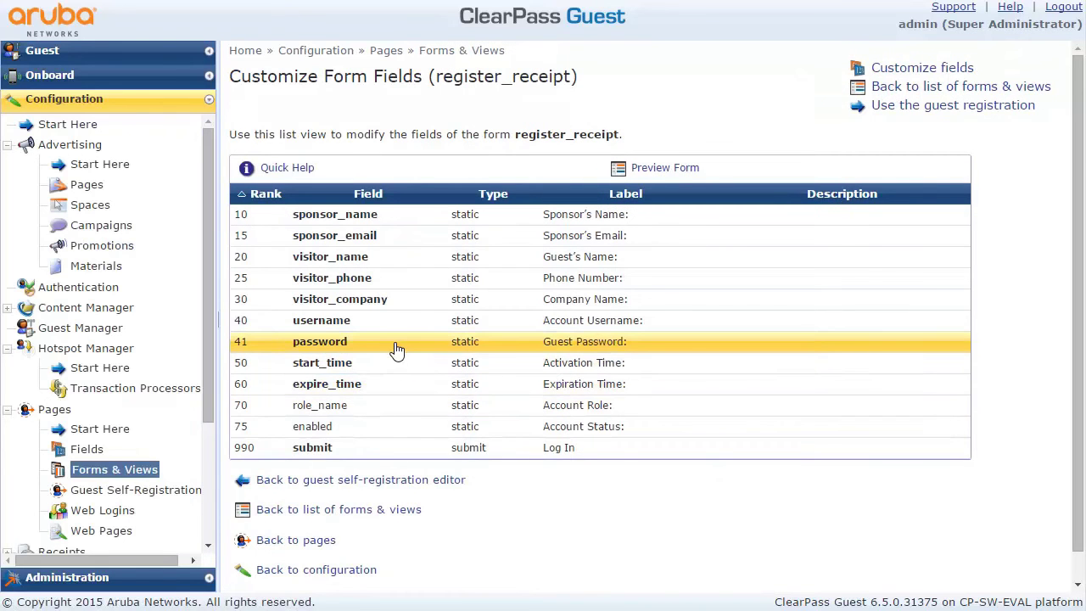
click(397, 349)
click(707, 370)
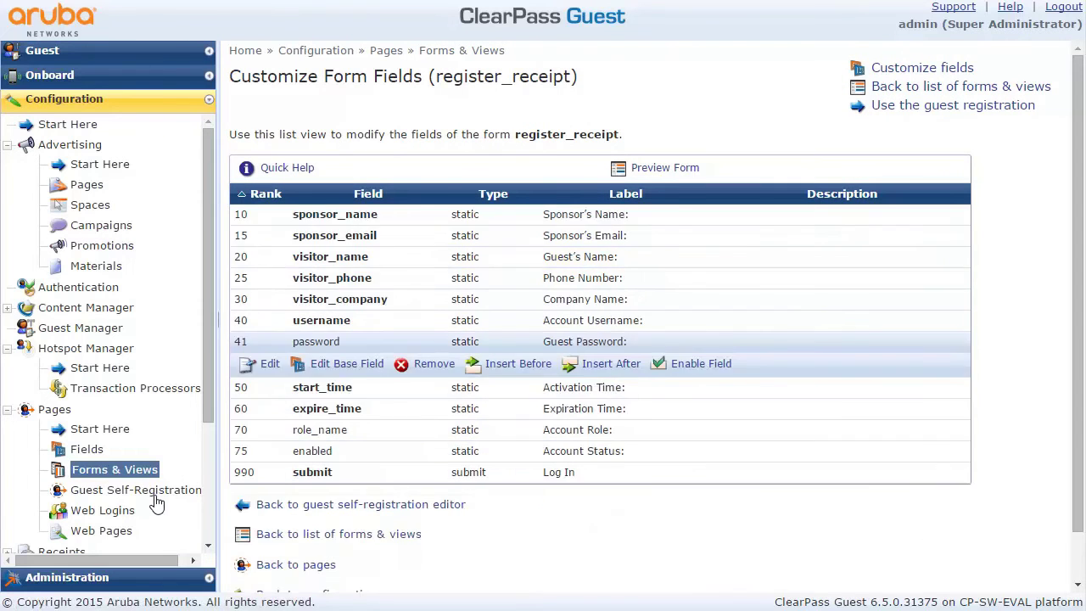
click(157, 494)
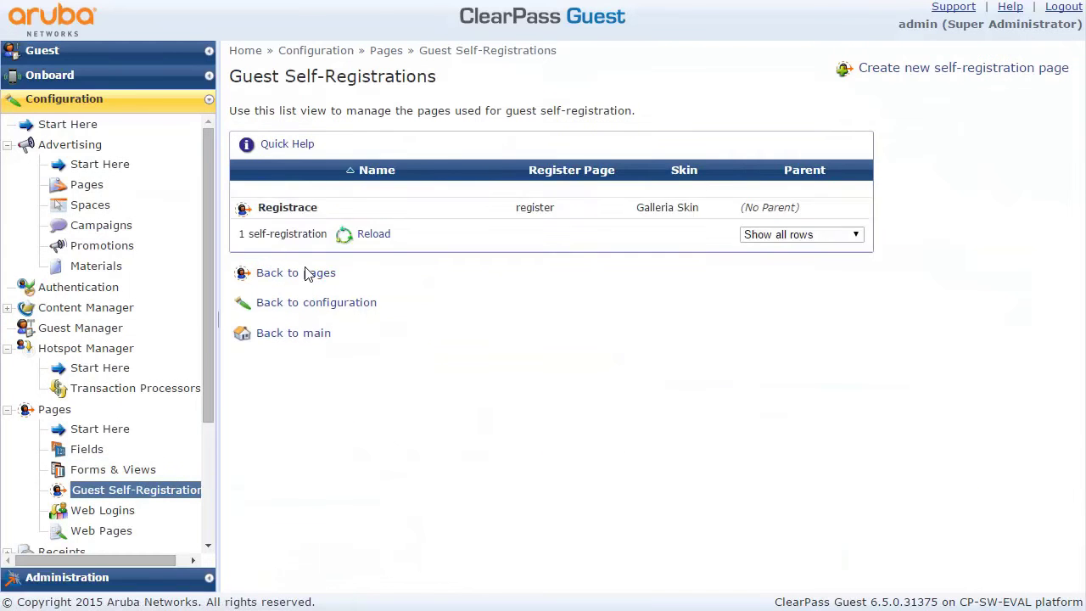
Step: Set Registrace SMS delivery to 'Always auto-send guest receipts by SMS' with the default provider
click(271, 193)
click(271, 213)
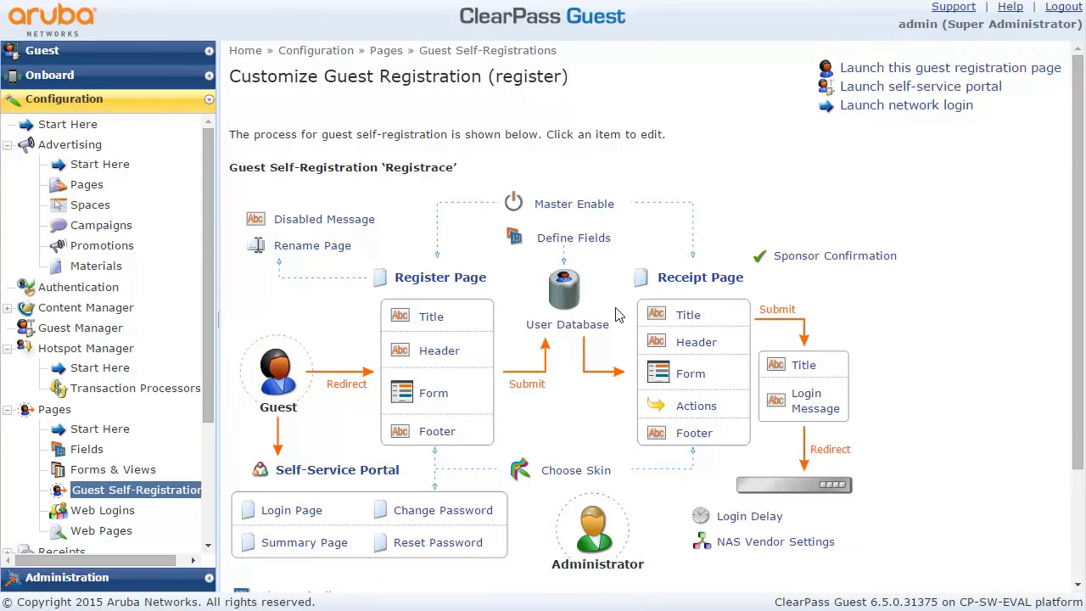
click(693, 411)
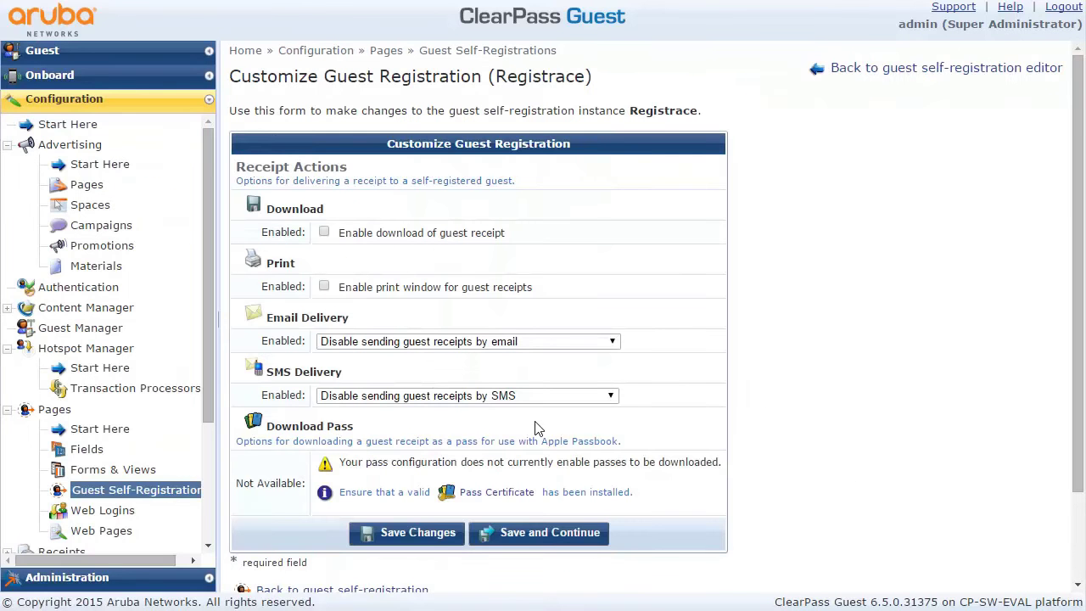
click(396, 398)
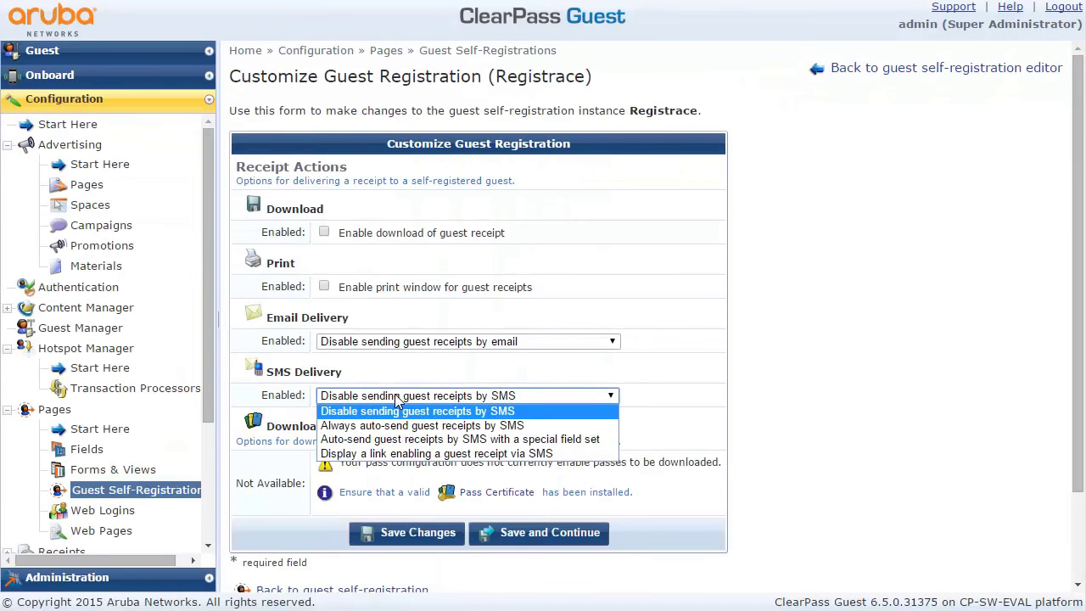
click(378, 428)
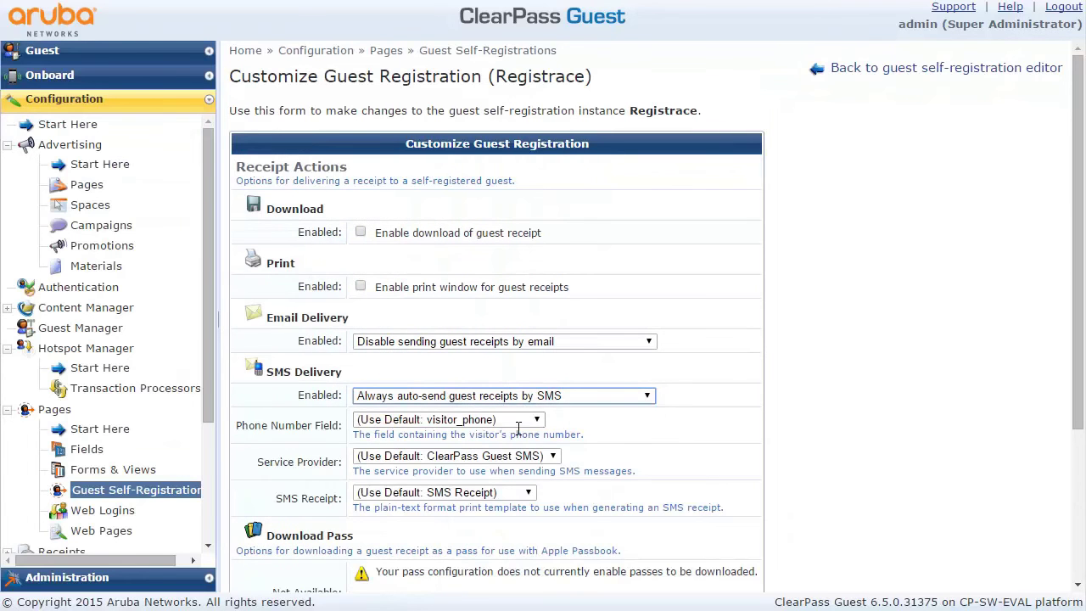
click(510, 458)
click(510, 459)
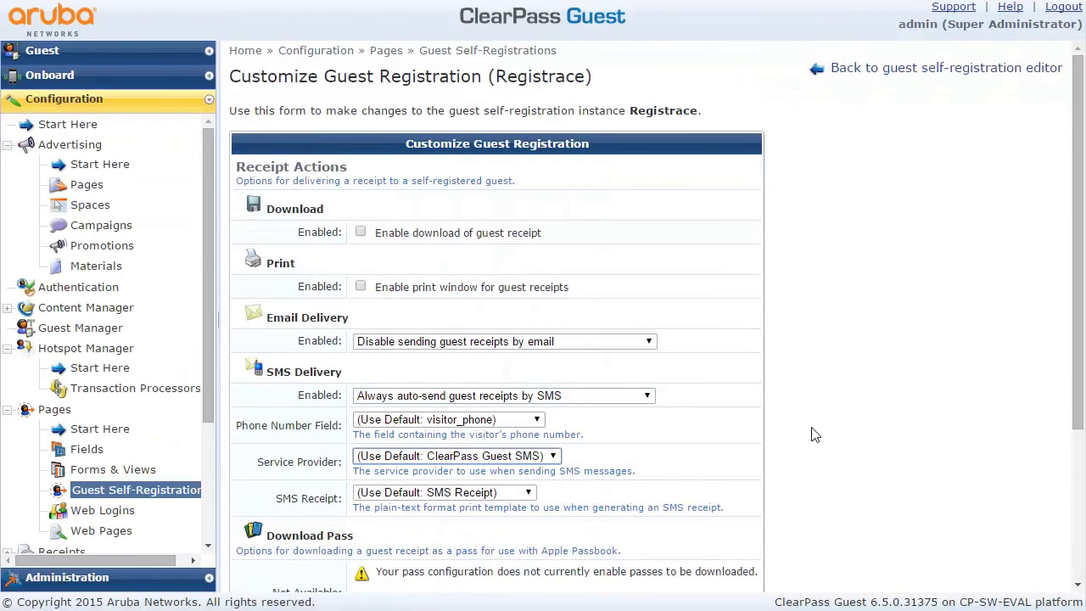
drag(1074, 407, 1071, 517)
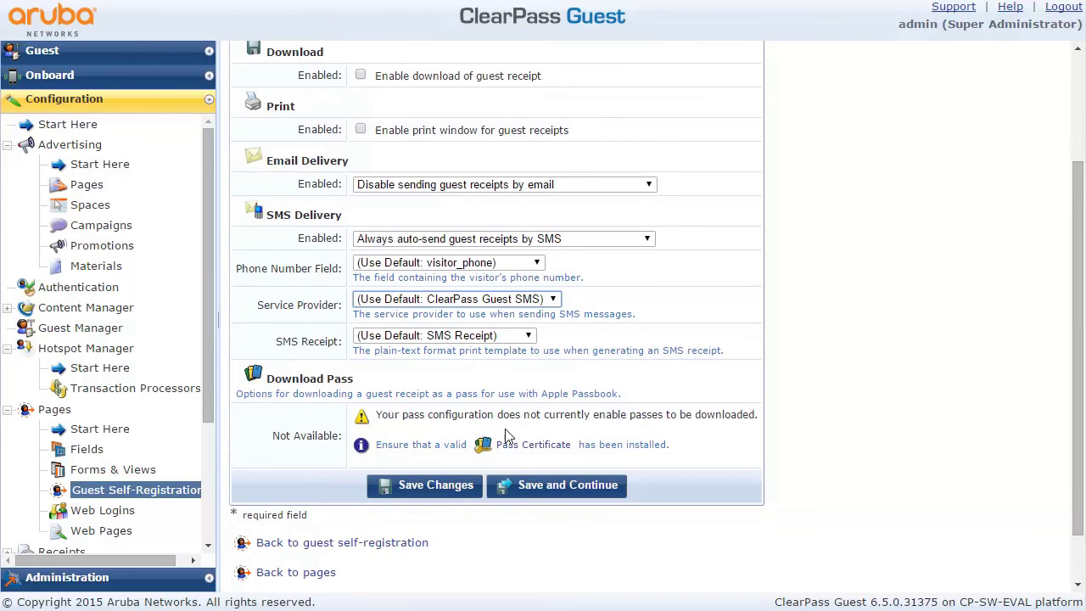
click(460, 480)
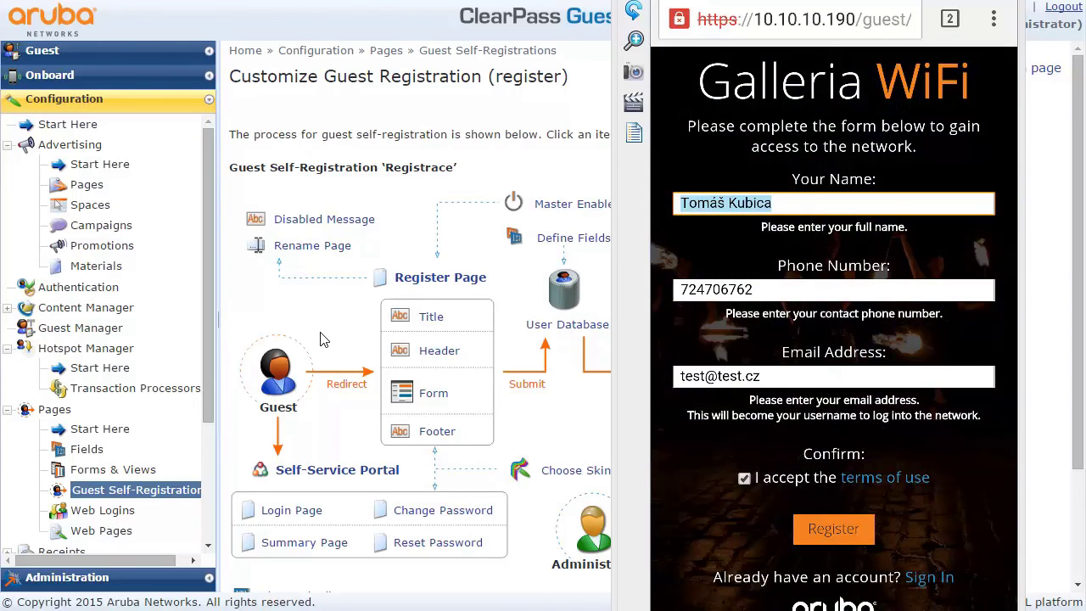
Step: Submit the Galleria WiFi guest registration form
key(Return)
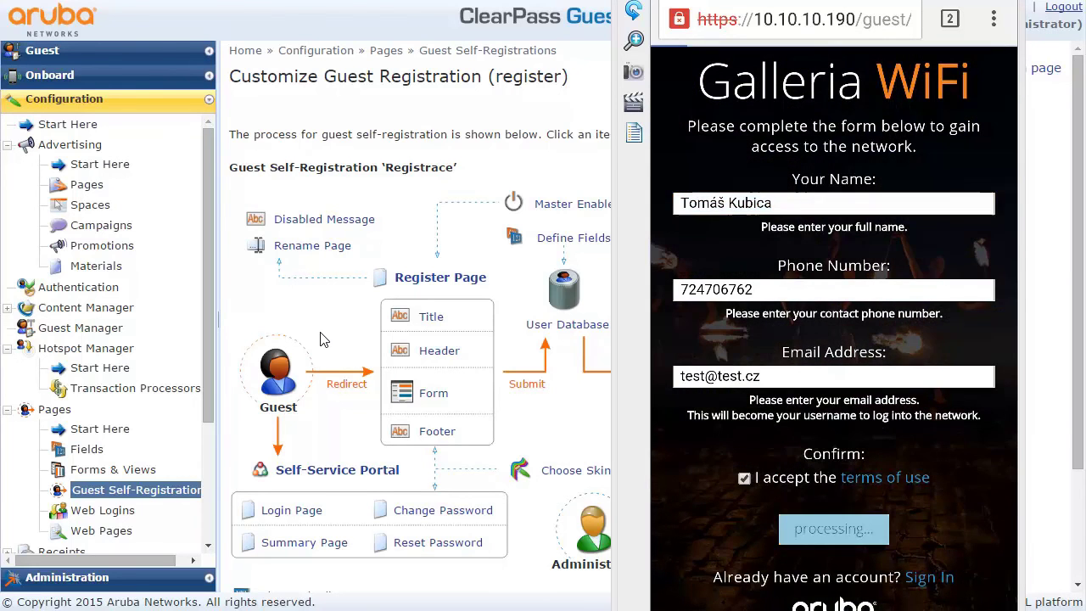